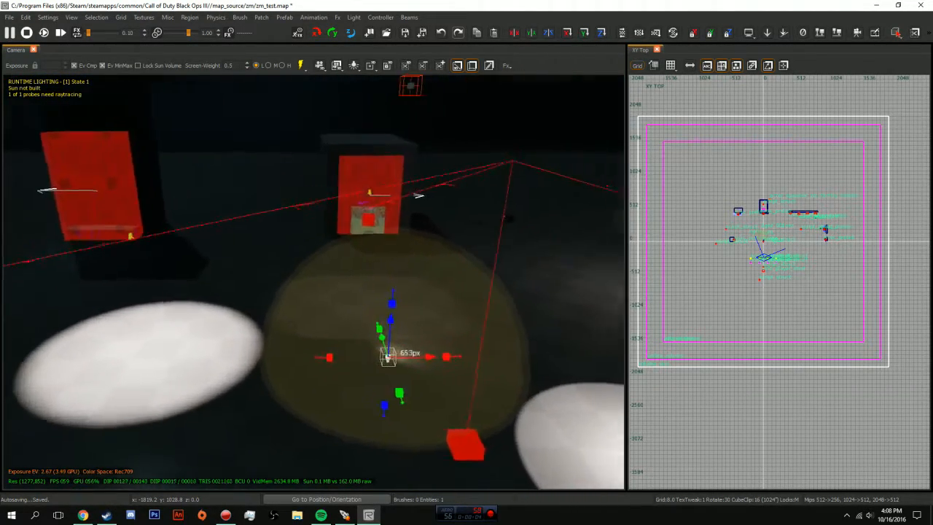
# Step: Raise the selected middle light slightly above the floor and clear the selection
pyautogui.moveTo(274, 282); pyautogui.dragTo(274, 267)
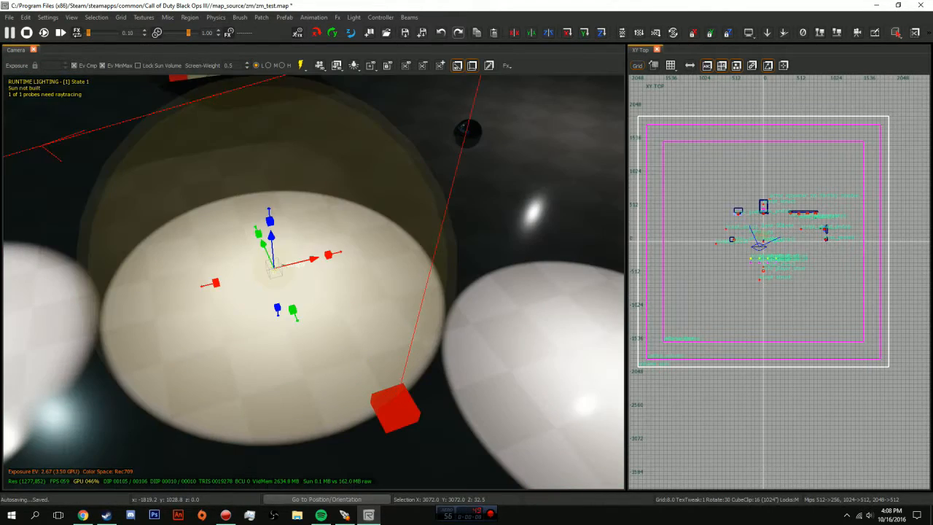
pyautogui.press('Escape')
pyautogui.moveTo(274, 267); pyautogui.dragTo(286, 339, button='right')
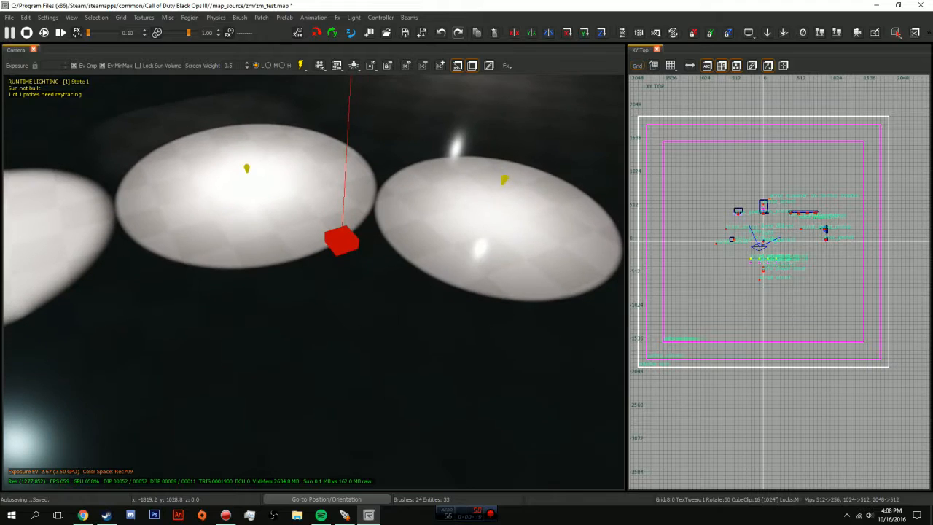
# Step: Bring up the entity browser to look at the available light entities, and close it again
pyautogui.press('b')
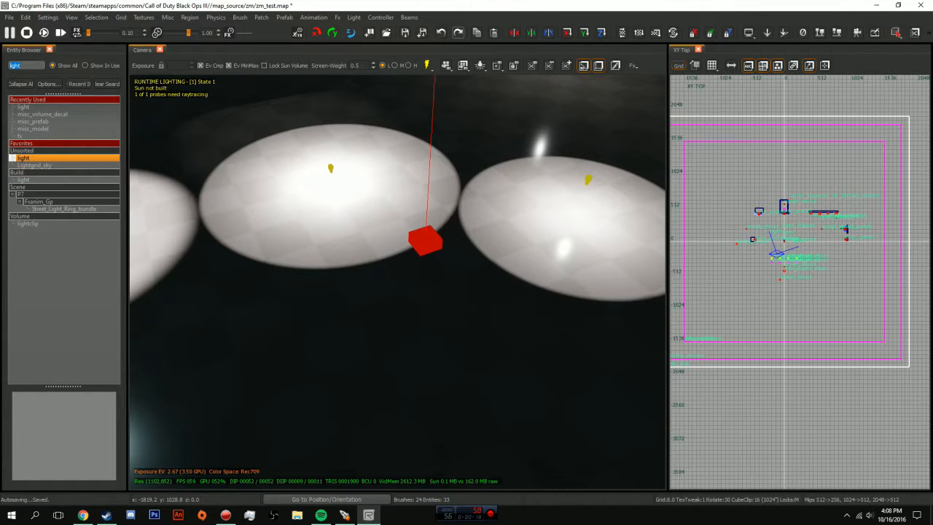
pyautogui.press('BackSpace')
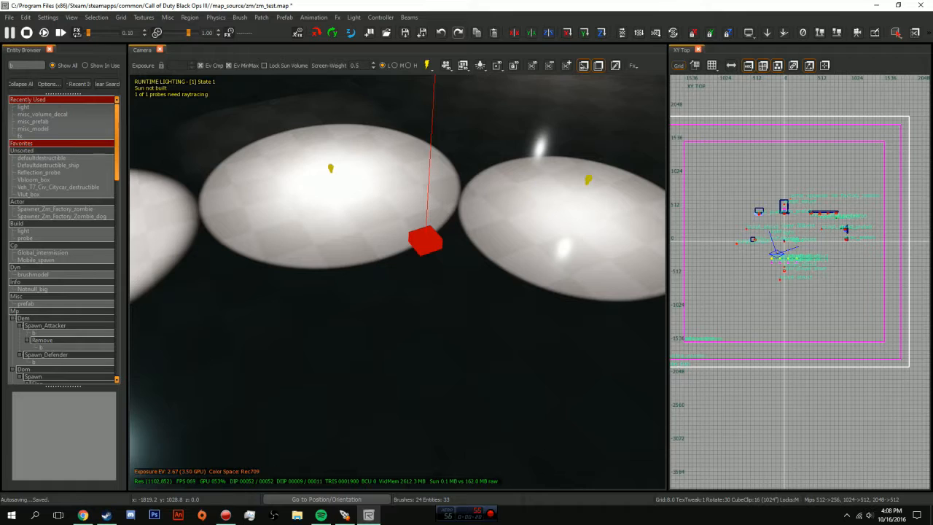
pyautogui.click(49, 49)
# Step: Select the middle light of the row above the floor and delete it
pyautogui.keyDown('shift'); pyautogui.click(249, 175); pyautogui.keyUp('shift')
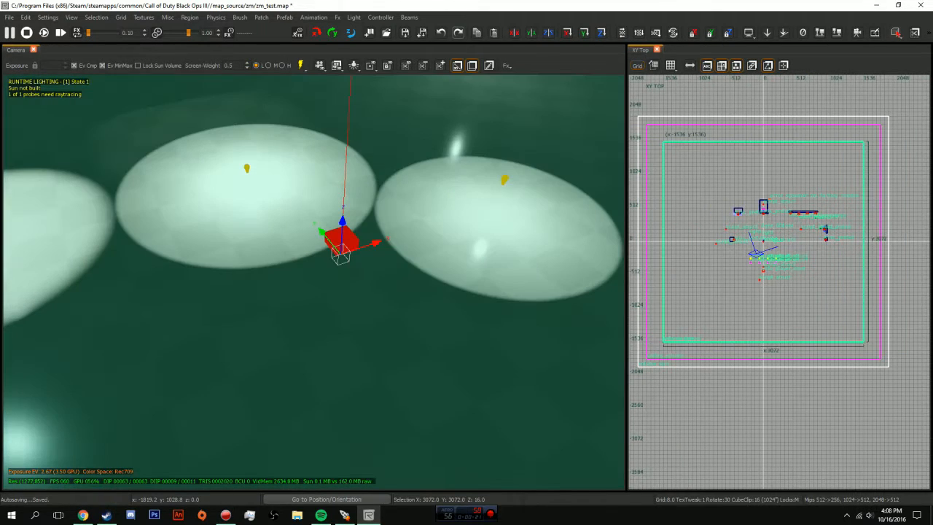
pyautogui.keyDown('shift'); pyautogui.click(246, 168); pyautogui.keyUp('shift')
pyautogui.keyDown('shift'); pyautogui.click(255, 219); pyautogui.keyUp('shift')
pyautogui.moveTo(255, 218); pyautogui.dragTo(208, 179, button='right')
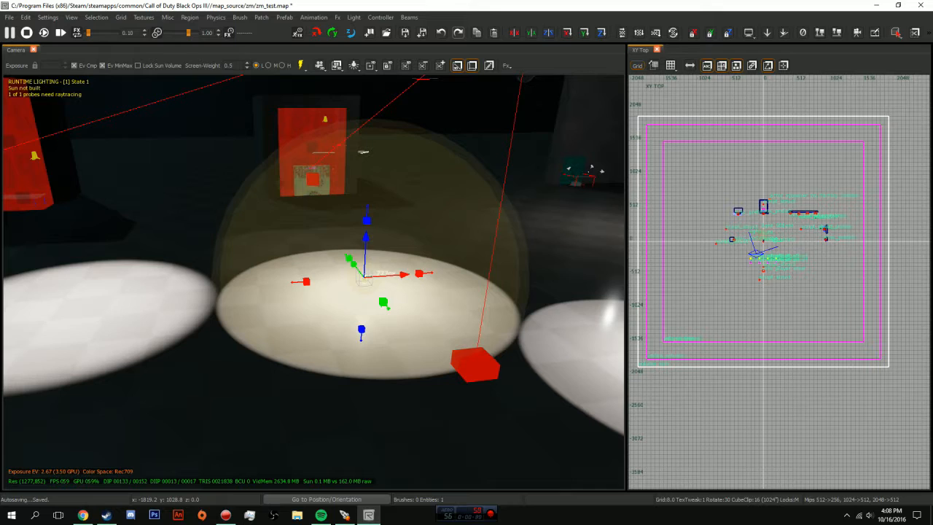
pyautogui.press('BackSpace')
# Step: Select the light beside the deleted one and check its stops value in the entity properties
pyautogui.moveTo(313, 280); pyautogui.dragTo(441, 270, button='right')
pyautogui.keyDown('shift'); pyautogui.click(340, 252); pyautogui.keyUp('shift')
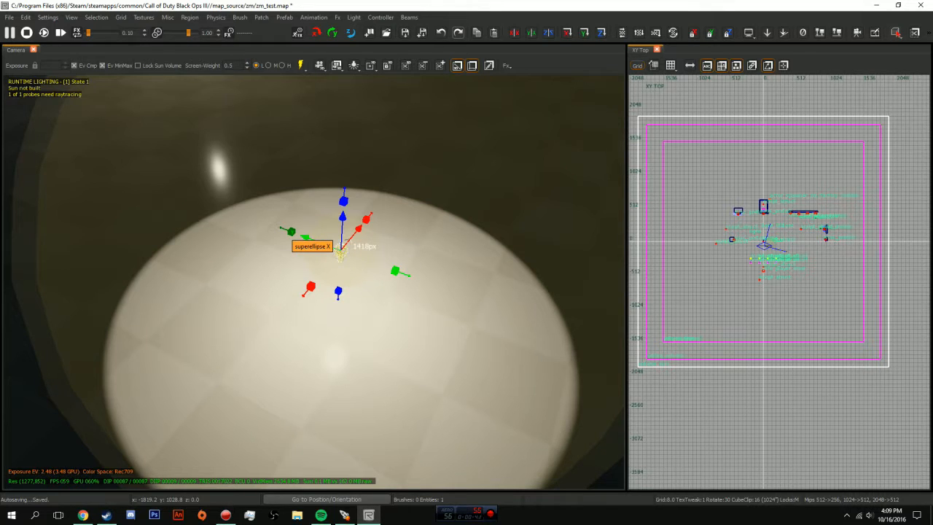
pyautogui.moveTo(292, 233)
pyautogui.mouseDown(button='right')
pyautogui.moveTo(167, 175)
pyautogui.moveTo(292, 226)
pyautogui.mouseUp(button='right')
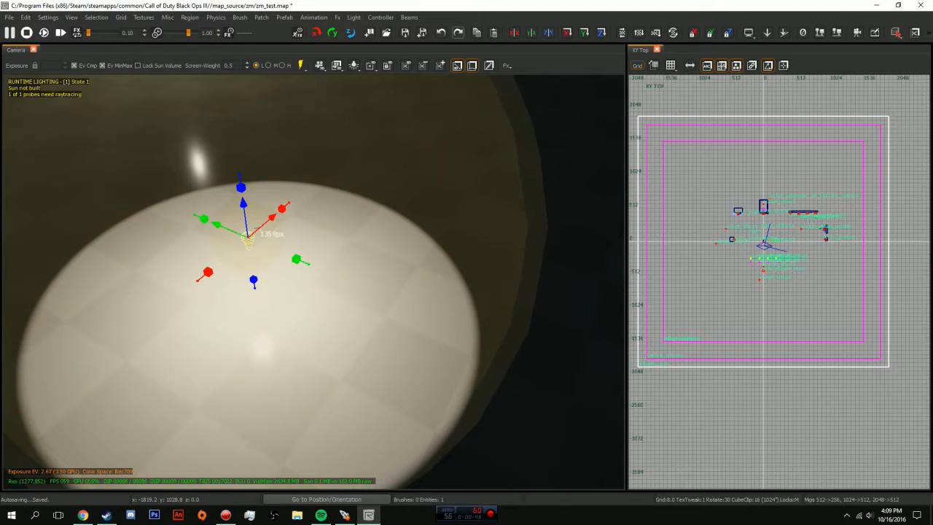
pyautogui.press('n')
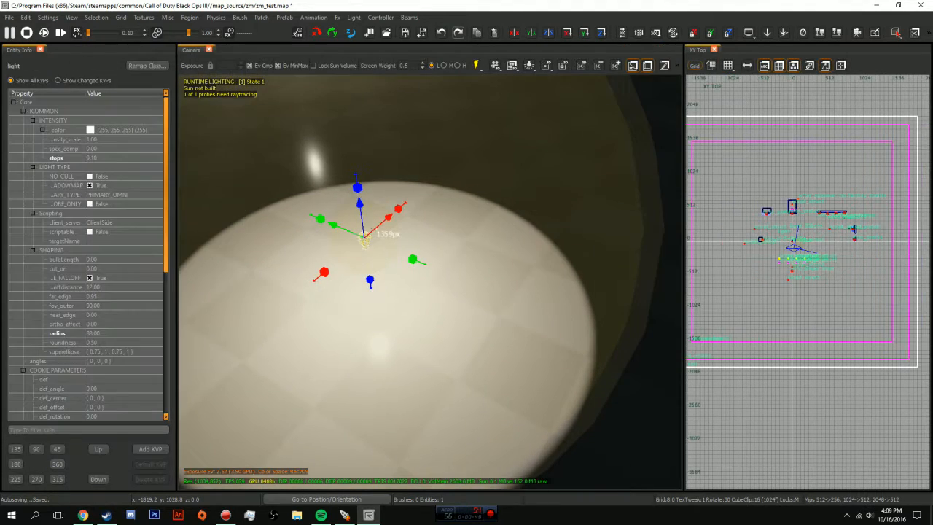
pyautogui.click(109, 158)
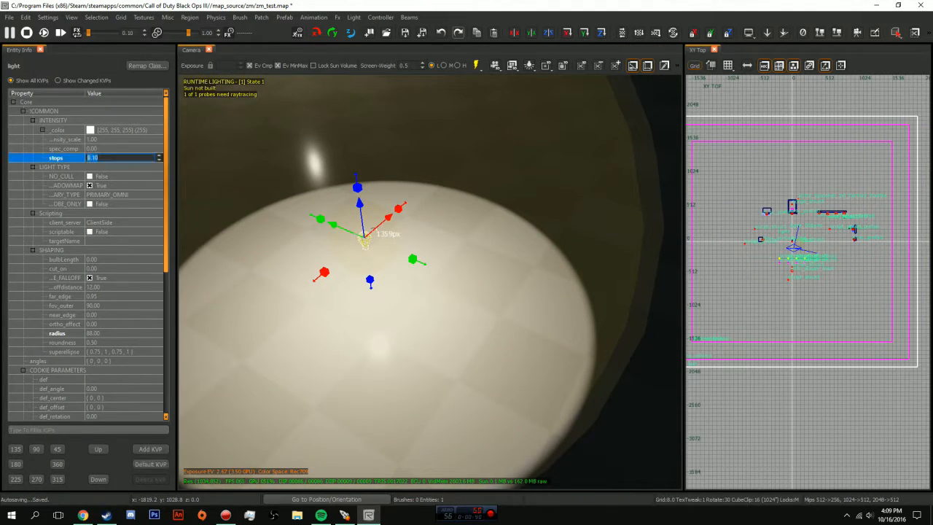
pyautogui.press('Return')
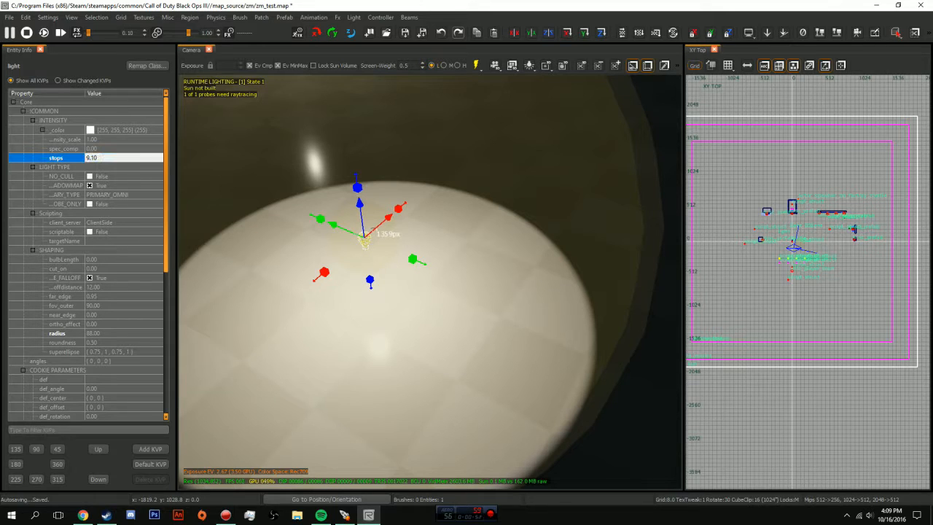
pyautogui.press('n')
pyautogui.moveTo(313, 282); pyautogui.dragTo(307, 309, button='right')
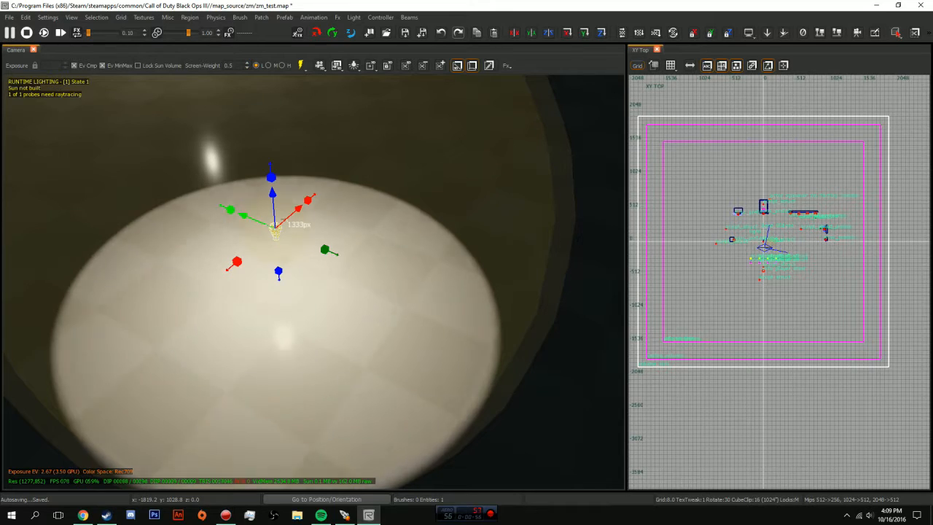
# Step: Lower the light's intensity to about 6.90 stops and keep the light selected
pyautogui.moveTo(297, 216)
pyautogui.mouseDown(button='right')
pyautogui.moveTo(288, 191)
pyautogui.moveTo(286, 212)
pyautogui.mouseUp(button='right')
pyautogui.press('Escape')
pyautogui.moveTo(313, 282)
pyautogui.mouseDown(button='right')
pyautogui.moveTo(290, 328)
pyautogui.moveTo(290, 301)
pyautogui.moveTo(332, 266)
pyautogui.moveTo(309, 284)
pyautogui.moveTo(310, 269)
pyautogui.moveTo(312, 298)
pyautogui.moveTo(309, 242)
pyautogui.moveTo(315, 275)
pyautogui.mouseUp(button='right')
pyautogui.keyDown('shift'); pyautogui.click(363, 223); pyautogui.keyUp('shift')
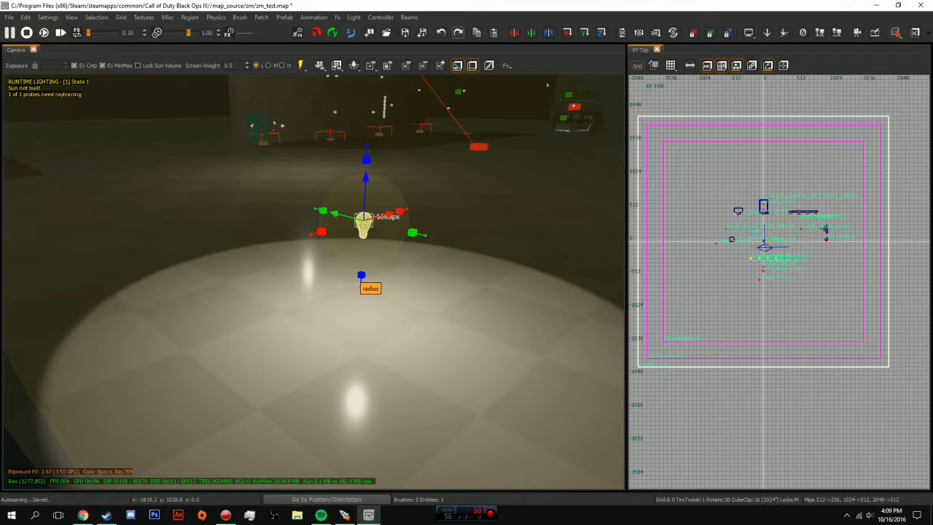
# Step: Look up the omni light's radius property and enlarge the radius so its light spreads across the floor
pyautogui.press('n')
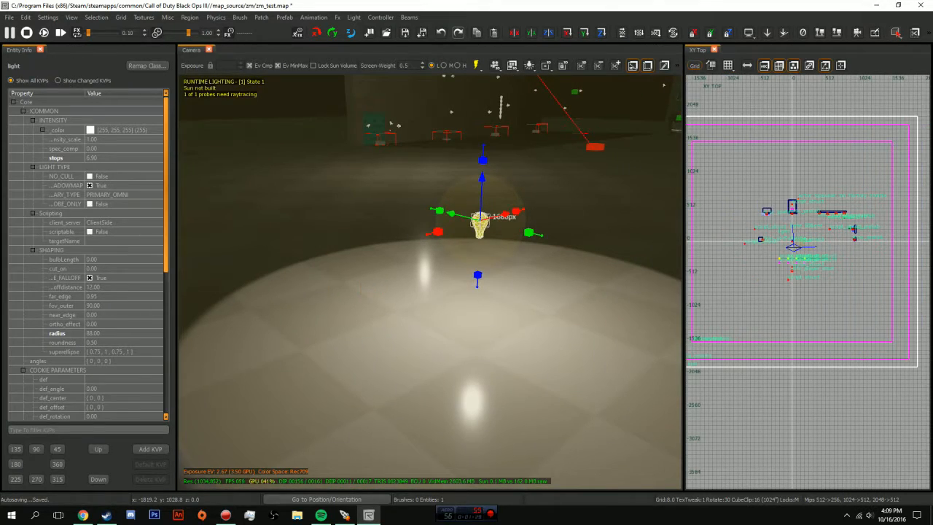
pyautogui.scroll(-1, 88, 255)
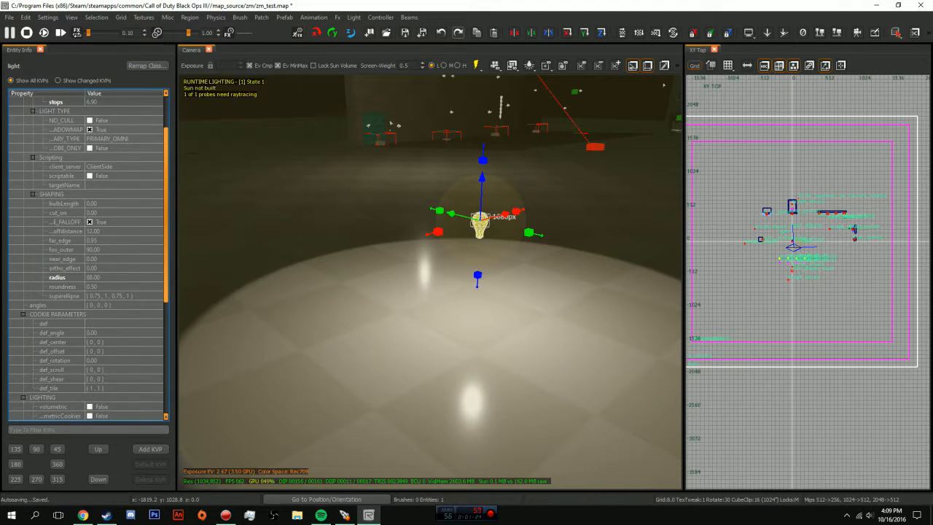
pyautogui.click(122, 277)
pyautogui.press('Escape')
pyautogui.press('n')
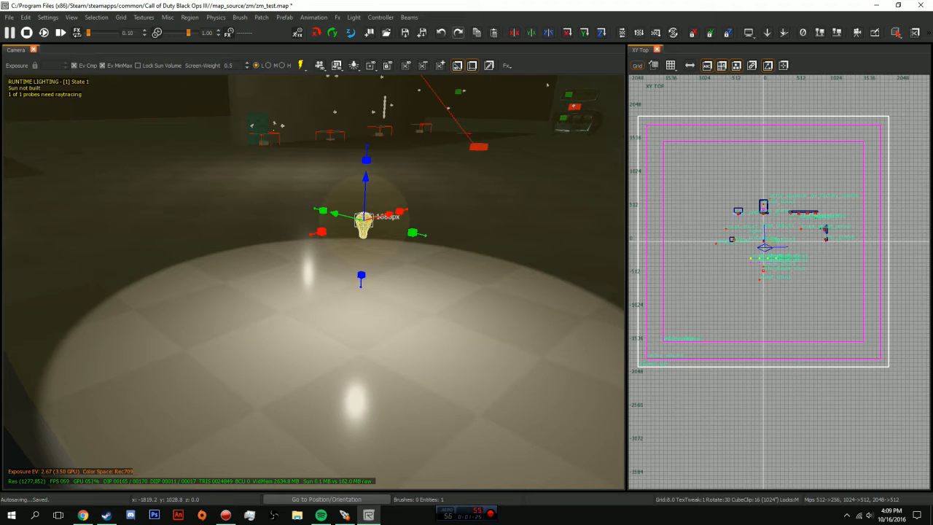
pyautogui.moveTo(361, 275); pyautogui.dragTo(360, 331)
pyautogui.moveTo(360, 332); pyautogui.dragTo(401, 346, button='right')
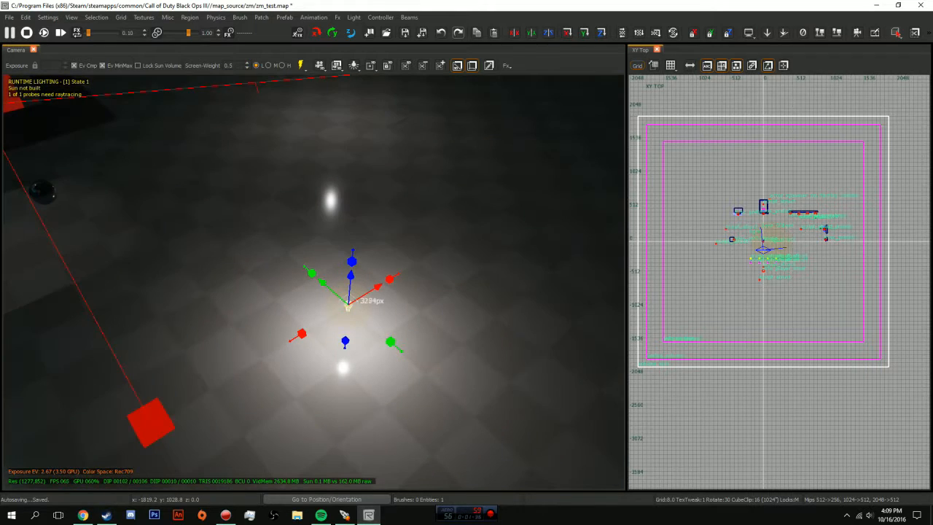
pyautogui.moveTo(348, 306)
pyautogui.mouseDown(button='right')
pyautogui.moveTo(327, 415)
pyautogui.moveTo(324, 320)
pyautogui.moveTo(349, 317)
pyautogui.mouseUp(button='right')
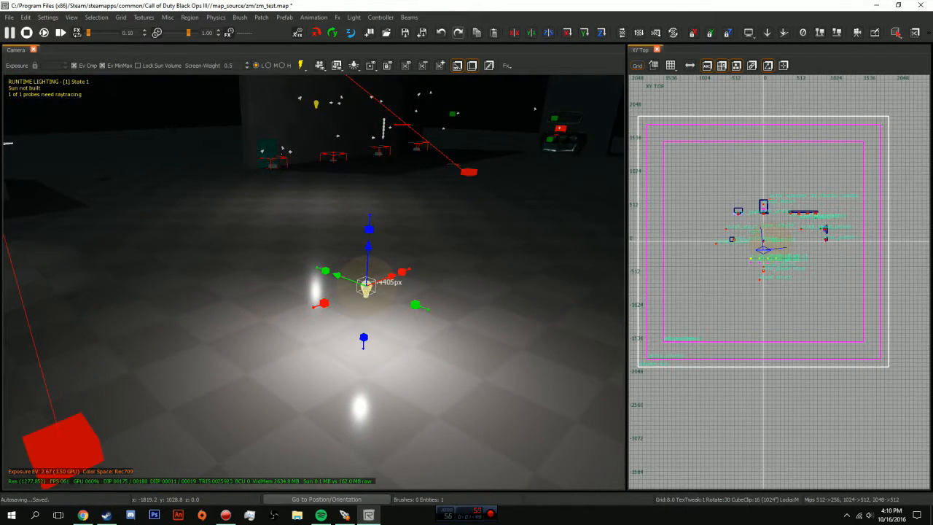
# Step: Dim the omni light slightly and move it upward above the floor
pyautogui.moveTo(415, 305)
pyautogui.mouseDown()
pyautogui.moveTo(459, 315)
pyautogui.moveTo(413, 304)
pyautogui.mouseUp()
pyautogui.press('Escape')
pyautogui.moveTo(412, 305)
pyautogui.mouseDown(button='right')
pyautogui.moveTo(397, 320)
pyautogui.moveTo(402, 281)
pyautogui.moveTo(412, 327)
pyautogui.moveTo(410, 295)
pyautogui.moveTo(407, 322)
pyautogui.mouseUp(button='right')
pyautogui.click(378, 228)
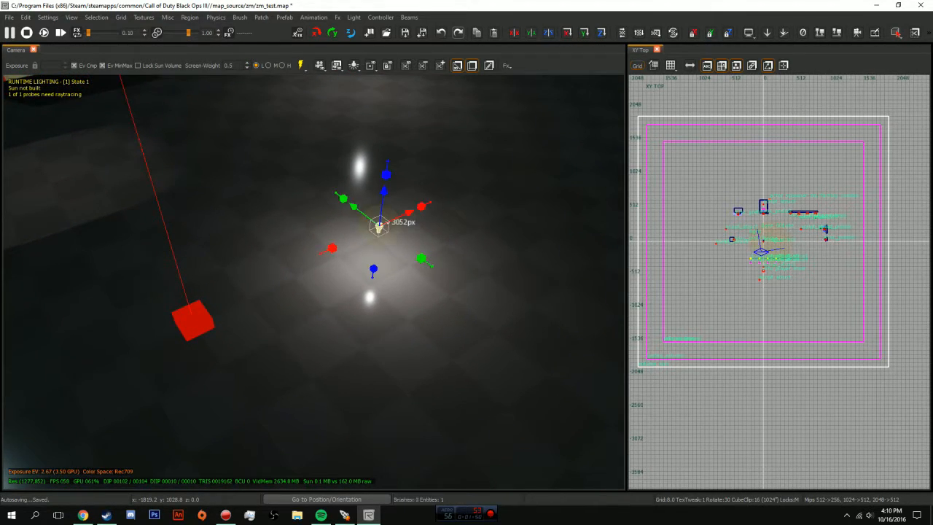
pyautogui.moveTo(377, 220); pyautogui.dragTo(383, 191)
pyautogui.moveTo(384, 194); pyautogui.dragTo(298, 188, button='right')
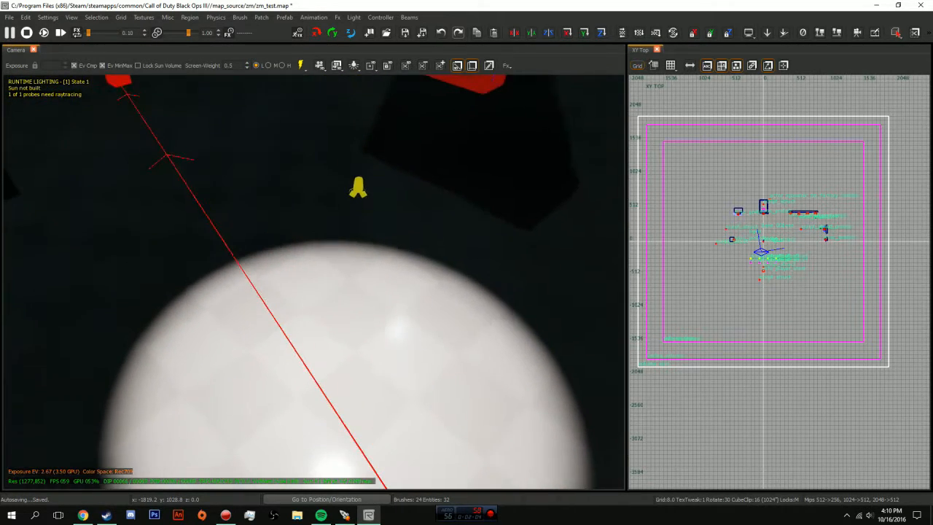
# Step: Select the spot light near the red doors and switch its light type to PRIMARY_OMNI
pyautogui.keyDown('shift'); pyautogui.click(357, 187); pyautogui.keyUp('shift')
pyautogui.moveTo(358, 187); pyautogui.dragTo(379, 169, button='right')
pyautogui.press('n')
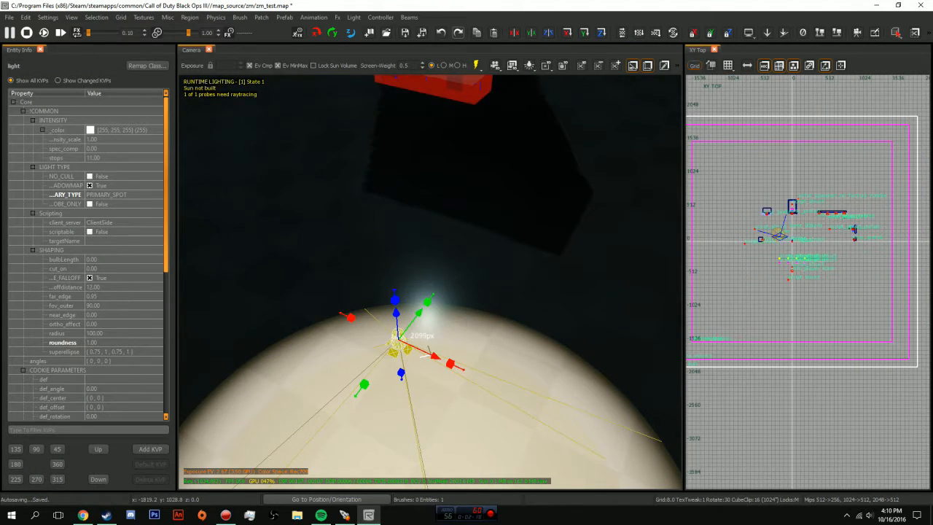
pyautogui.click(116, 195)
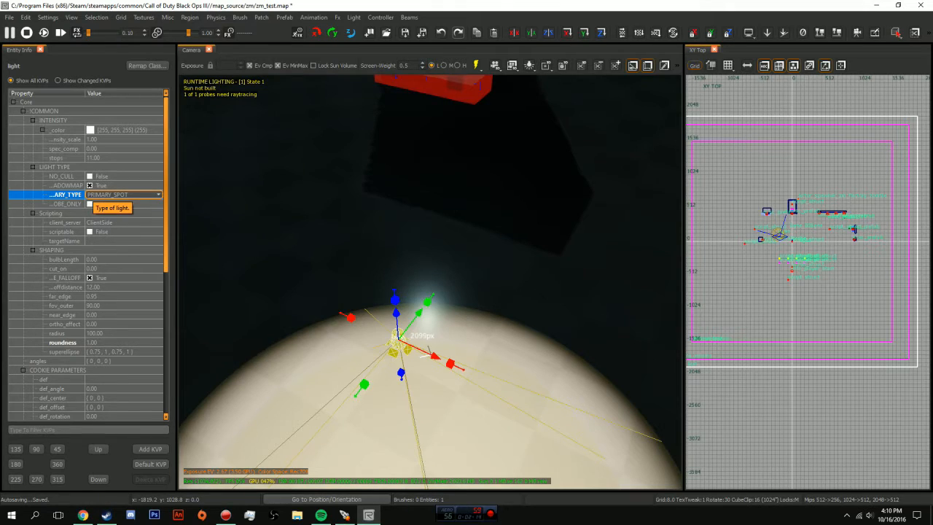
pyautogui.click(110, 194)
pyautogui.click(111, 203)
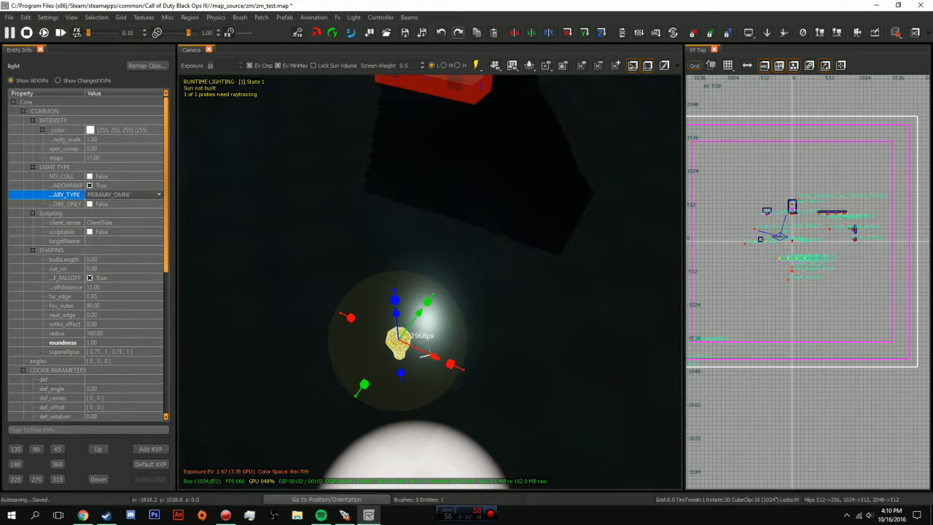
# Step: Set the light's type back to PRIMARY_SPOT and close its properties
pyautogui.click(116, 194)
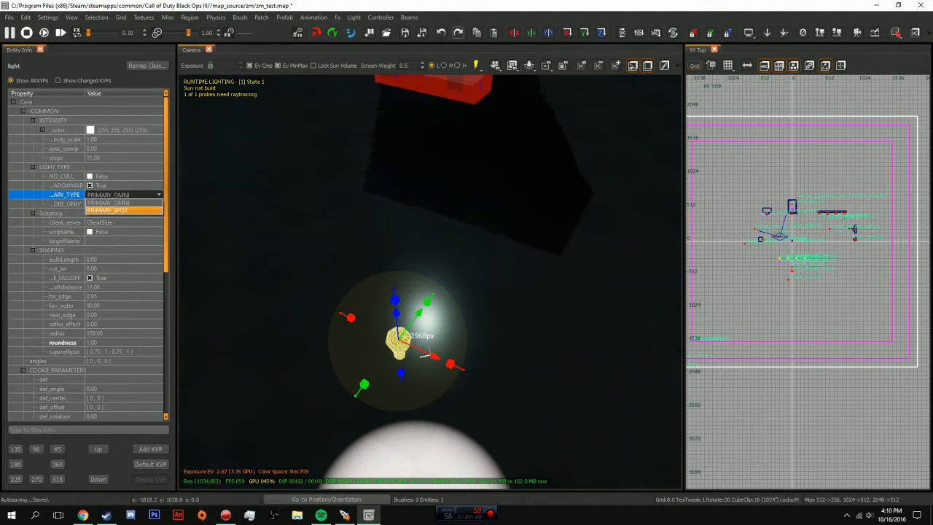
pyautogui.click(107, 210)
pyautogui.press('n')
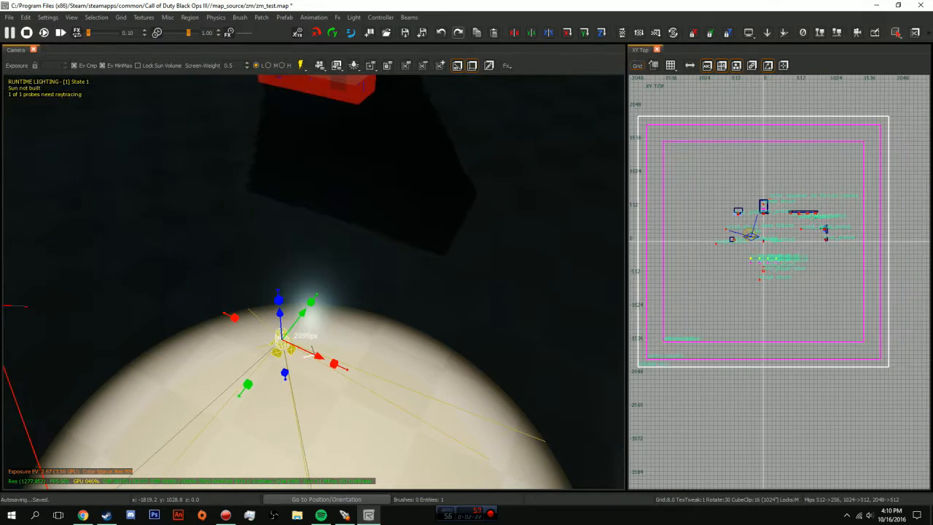
# Step: Widen the spot light's outer field of view (fov_outer) and narrow the cone again
pyautogui.moveTo(314, 282)
pyautogui.mouseDown(button='right')
pyautogui.moveTo(309, 357)
pyautogui.moveTo(288, 310)
pyautogui.moveTo(320, 277)
pyautogui.moveTo(319, 350)
pyautogui.moveTo(316, 269)
pyautogui.mouseUp(button='right')
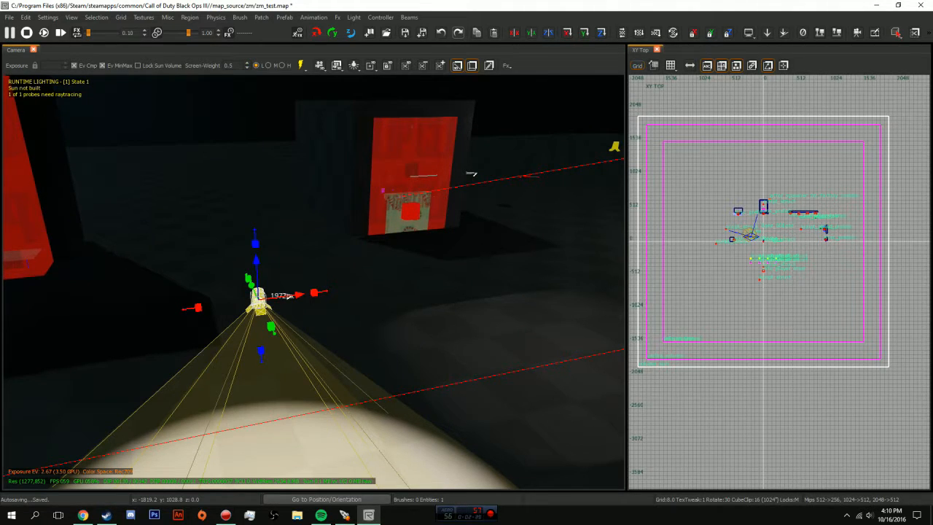
pyautogui.moveTo(471, 173); pyautogui.dragTo(470, 240, button='right')
pyautogui.moveTo(287, 117); pyautogui.dragTo(346, 167, button='right')
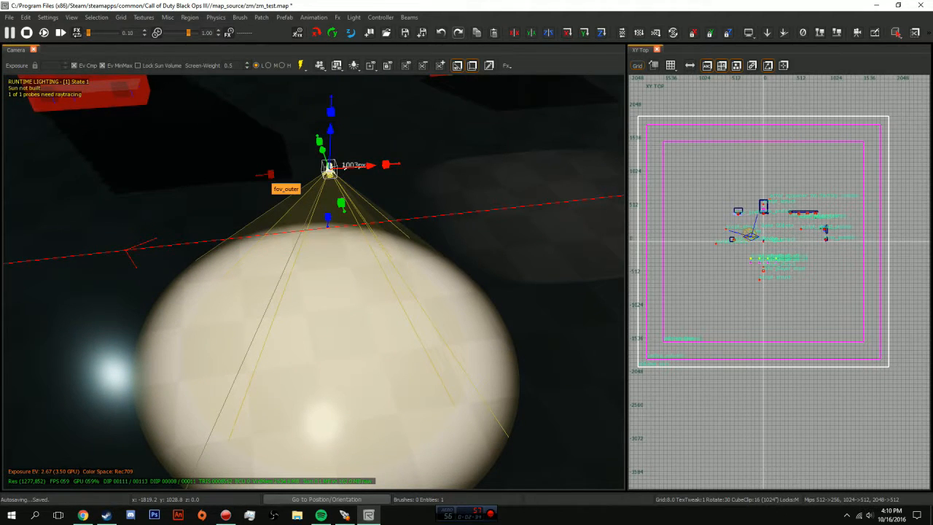
pyautogui.moveTo(270, 174)
pyautogui.mouseDown()
pyautogui.moveTo(219, 177)
pyautogui.moveTo(261, 175)
pyautogui.mouseUp()
pyautogui.moveTo(261, 175); pyautogui.dragTo(274, 118, button='right')
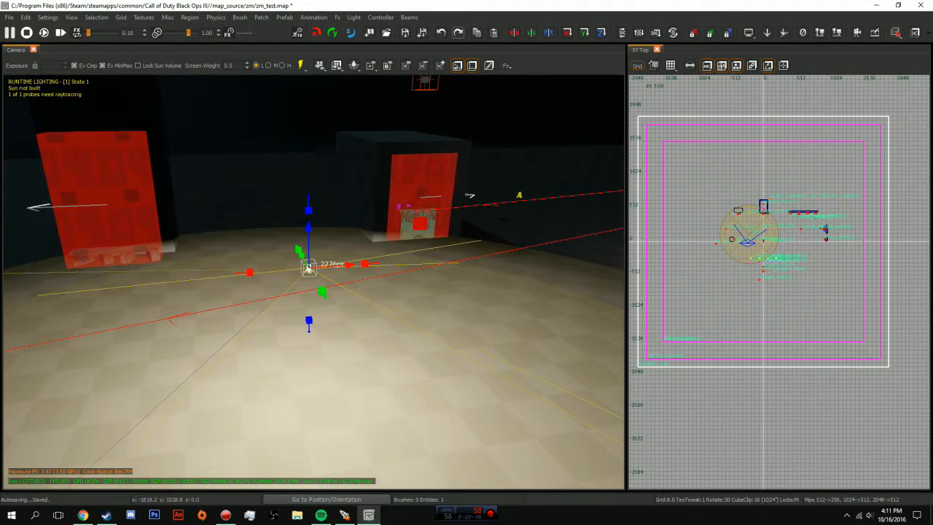
pyautogui.moveTo(249, 272); pyautogui.dragTo(292, 272)
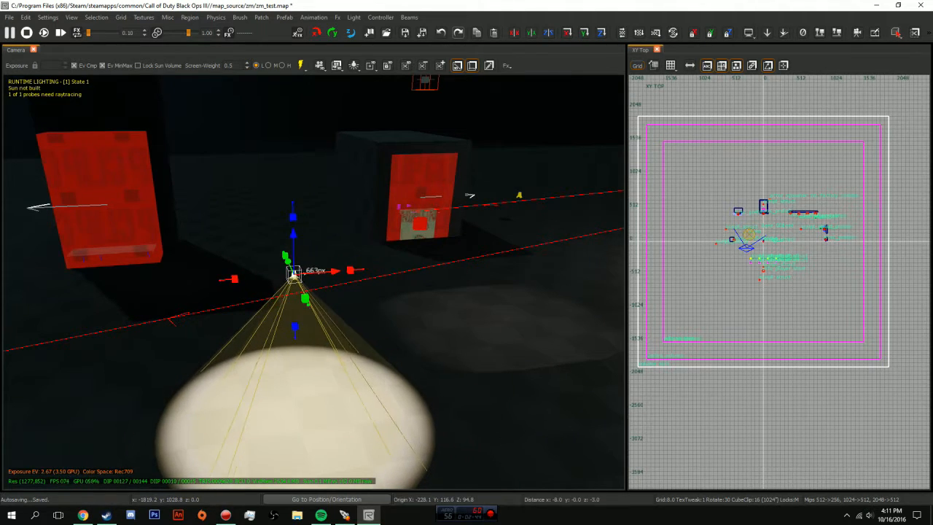
# Step: Reshape the spot light's beam by adjusting its superellipse to about 0.47, 1, 0.35, 1
pyautogui.moveTo(349, 270); pyautogui.dragTo(298, 284)
pyautogui.moveTo(314, 293); pyautogui.dragTo(345, 285, button='right')
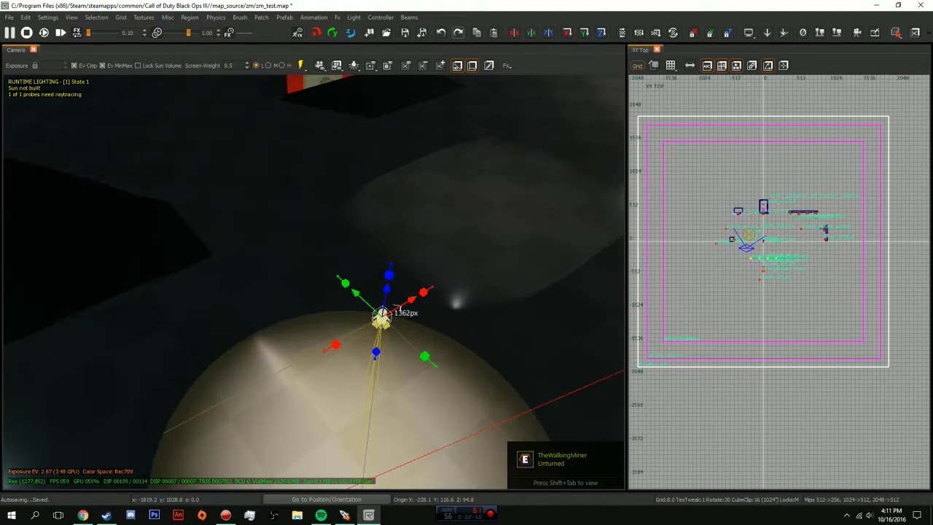
pyautogui.moveTo(345, 283); pyautogui.dragTo(340, 278)
pyautogui.moveTo(343, 280); pyautogui.dragTo(340, 321, button='right')
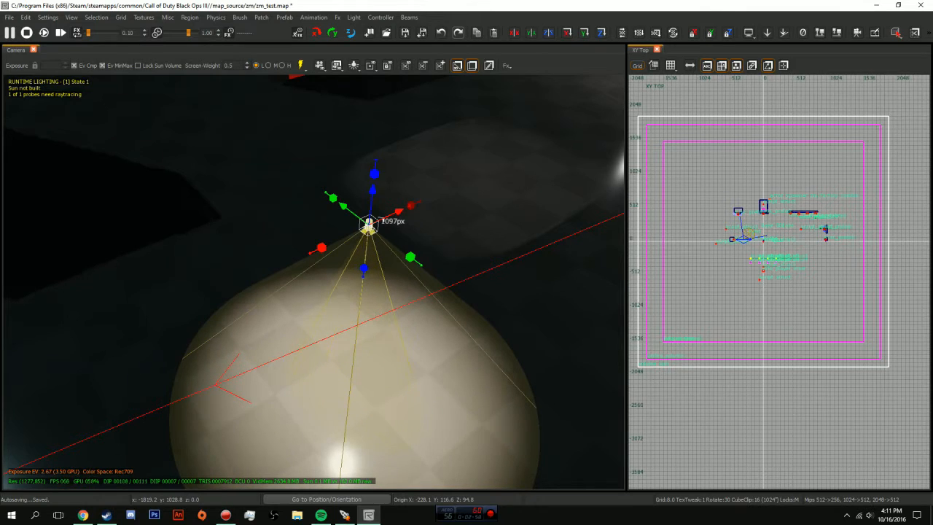
pyautogui.scroll(-2, 410, 207)
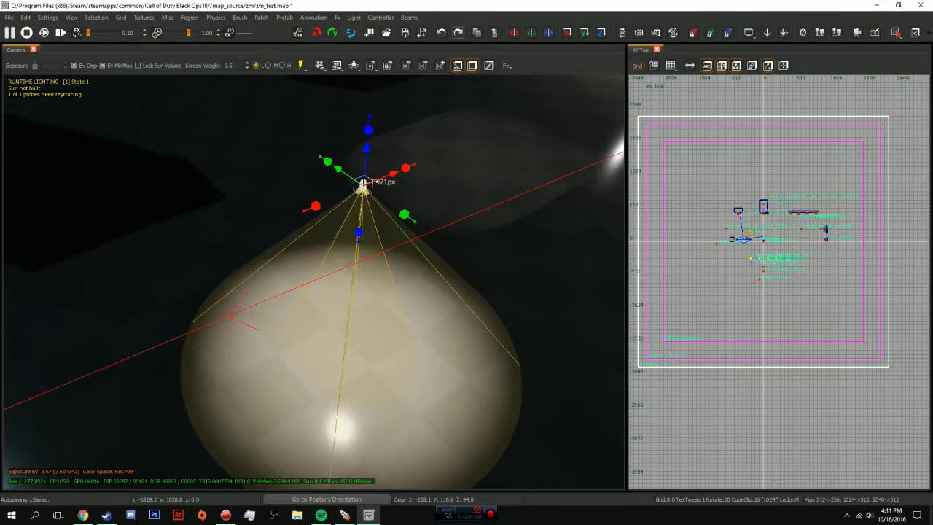
pyautogui.moveTo(411, 207); pyautogui.dragTo(449, 175, button='right')
# Step: Raise the spot light to a height of about Z 113 and adjust its radius to about 116
pyautogui.moveTo(323, 260); pyautogui.dragTo(324, 219)
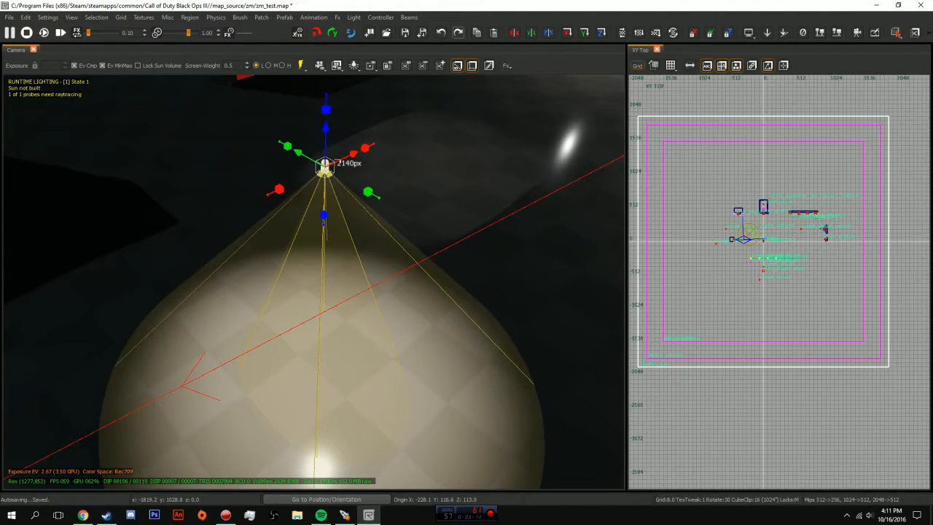
pyautogui.moveTo(323, 219)
pyautogui.mouseDown()
pyautogui.moveTo(323, 208)
pyautogui.moveTo(324, 221)
pyautogui.mouseUp()
pyautogui.press('Escape')
pyautogui.moveTo(323, 221)
pyautogui.mouseDown(button='right')
pyautogui.moveTo(285, 310)
pyautogui.moveTo(317, 207)
pyautogui.mouseUp(button='right')
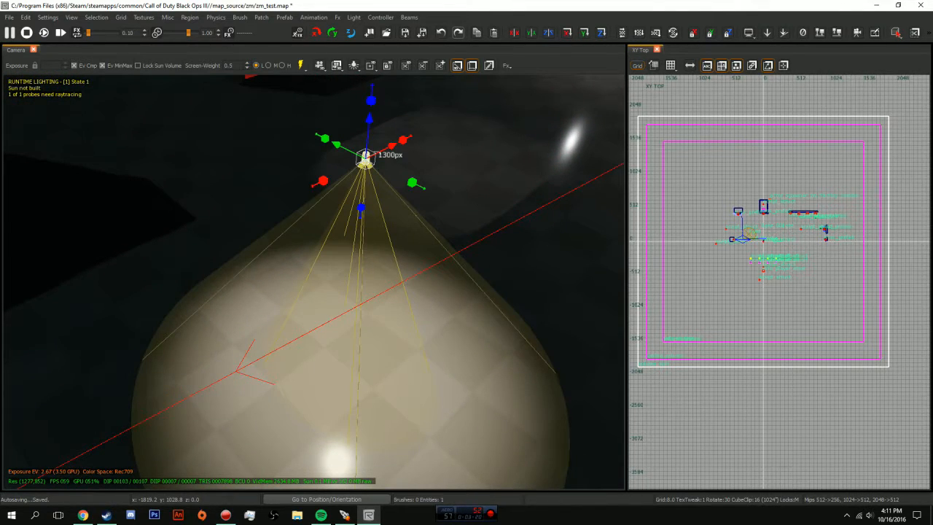
# Step: Set the spot light's far_edge to 0.5 in its entity properties and close them
pyautogui.press('n')
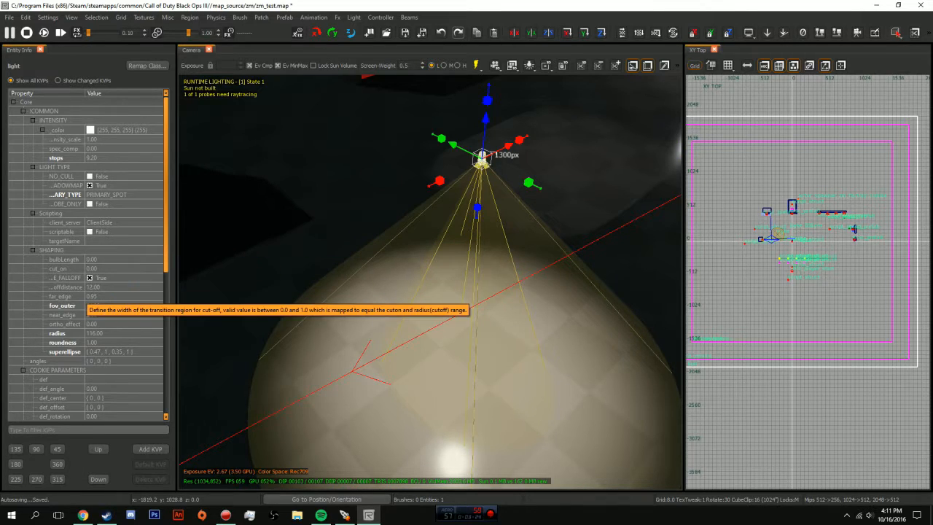
pyautogui.click(88, 296)
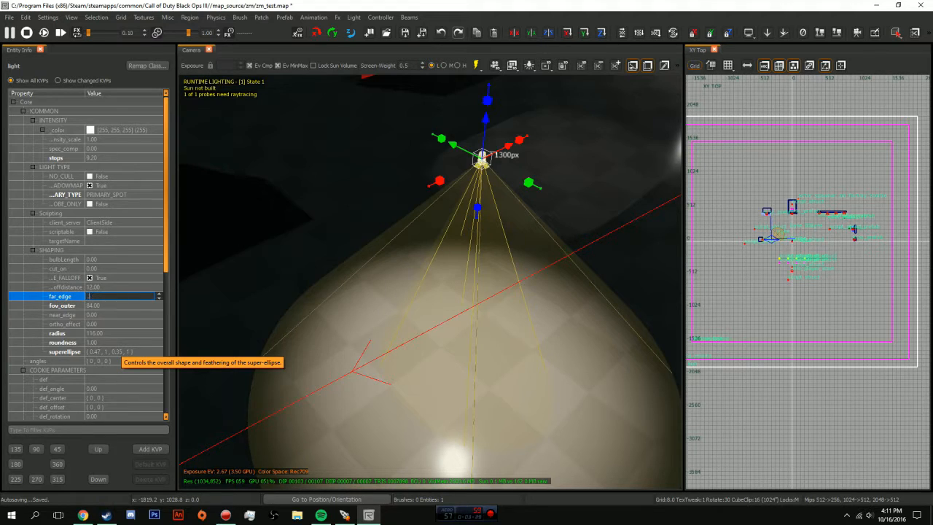
pyautogui.write('.5')
pyautogui.press('Return')
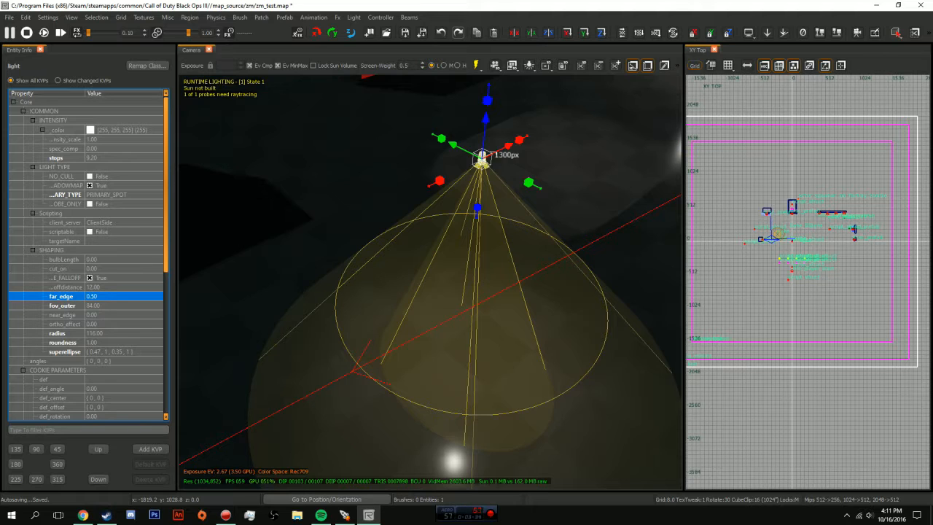
pyautogui.press('n')
# Step: Nudge the spot light down and back up, raise its intensity, and deselect it
pyautogui.moveTo(314, 282); pyautogui.dragTo(324, 193, button='right')
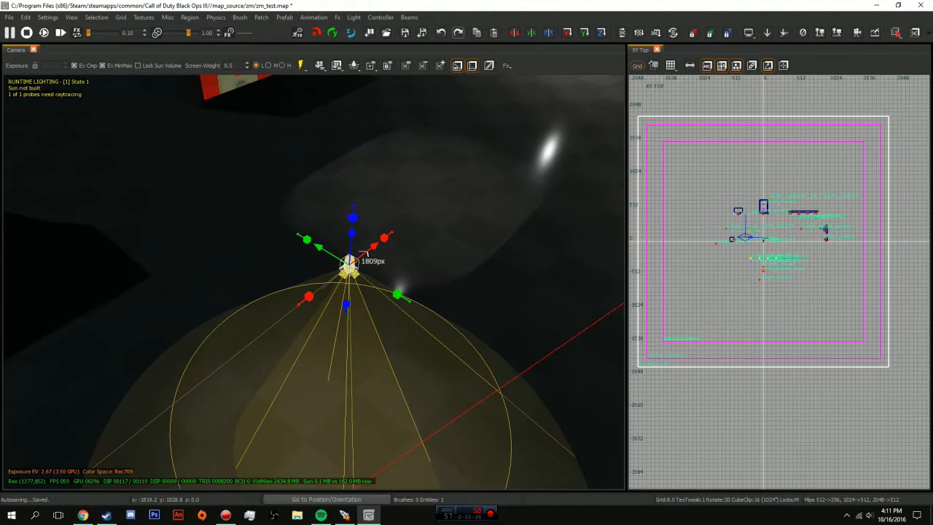
pyautogui.press('Escape')
pyautogui.moveTo(364, 253)
pyautogui.mouseDown(button='right')
pyautogui.moveTo(362, 318)
pyautogui.moveTo(331, 353)
pyautogui.moveTo(368, 302)
pyautogui.moveTo(362, 266)
pyautogui.moveTo(393, 178)
pyautogui.moveTo(362, 255)
pyautogui.mouseUp(button='right')
pyautogui.keyDown('shift'); pyautogui.click(406, 97); pyautogui.keyUp('shift')
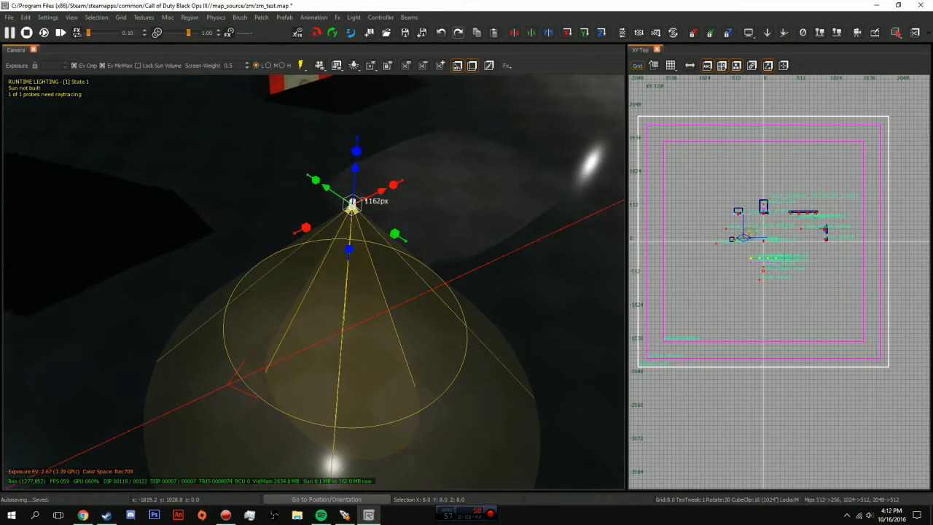
pyautogui.moveTo(355, 169); pyautogui.dragTo(354, 180)
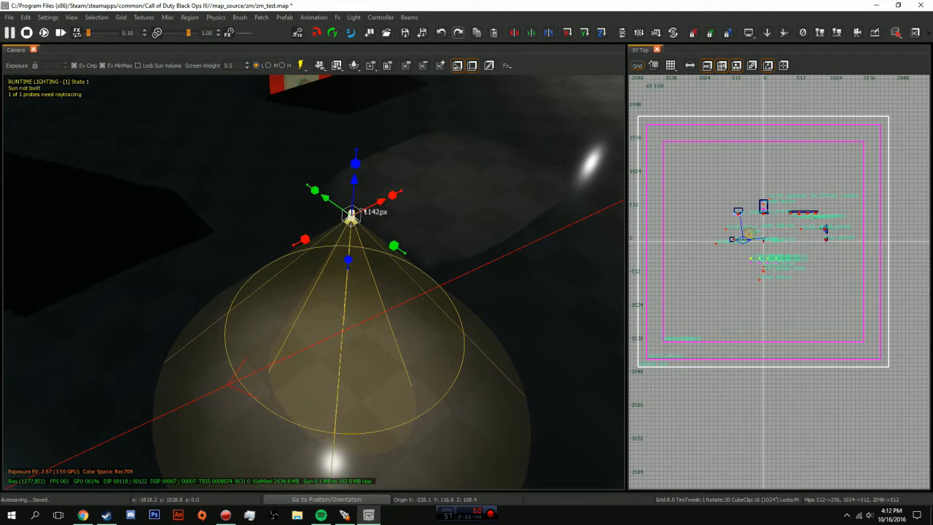
pyautogui.moveTo(351, 215)
pyautogui.mouseDown()
pyautogui.moveTo(376, 225)
pyautogui.moveTo(351, 204)
pyautogui.mouseUp()
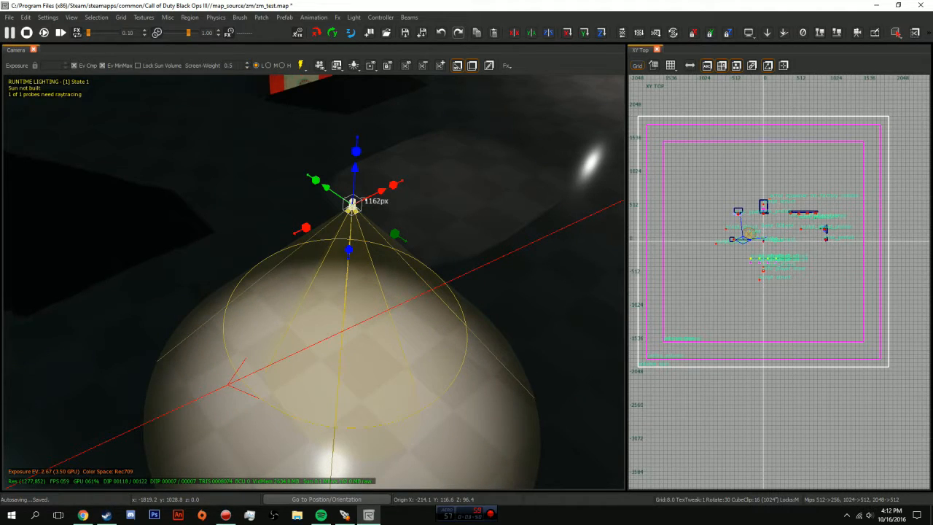
pyautogui.press('Escape')
# Step: Compare how the spot light falls on the floor while it is deselected and selected
pyautogui.moveTo(352, 205); pyautogui.dragTo(355, 229, button='right')
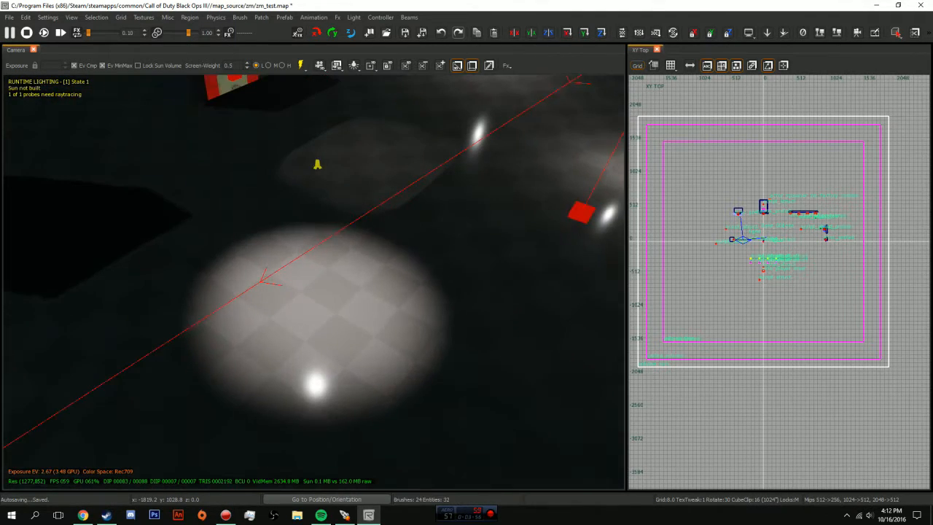
pyautogui.click(317, 164)
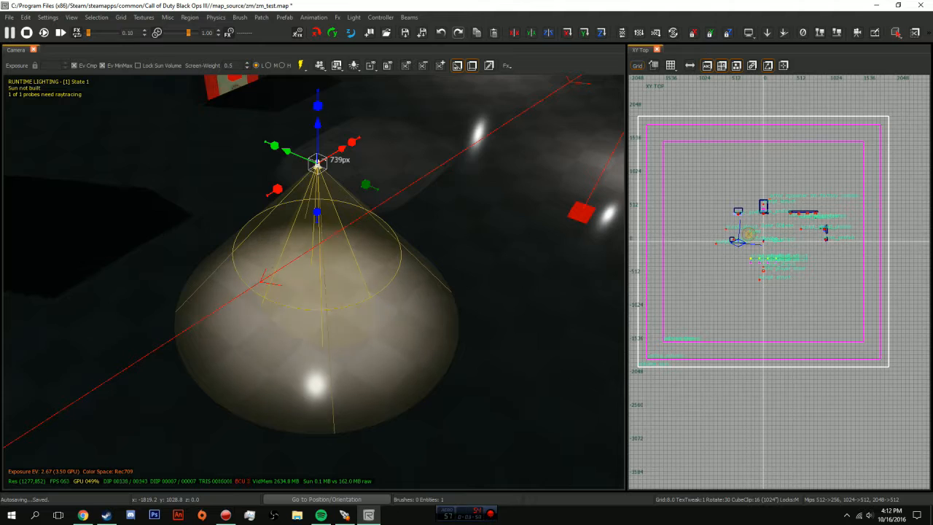
pyautogui.keyDown('shift'); pyautogui.click(369, 186); pyautogui.keyUp('shift')
pyautogui.keyDown('shift'); pyautogui.click(317, 163); pyautogui.keyUp('shift')
pyautogui.press('Escape')
# Step: Select the second, rounded-rectangular spot light, raise its intensity to 8 stops and narrow its fov_outer to 75
pyautogui.moveTo(317, 164)
pyautogui.mouseDown(button='right')
pyautogui.moveTo(318, 187)
pyautogui.moveTo(342, 224)
pyautogui.moveTo(364, 188)
pyautogui.moveTo(320, 182)
pyautogui.mouseUp(button='right')
pyautogui.click(308, 193)
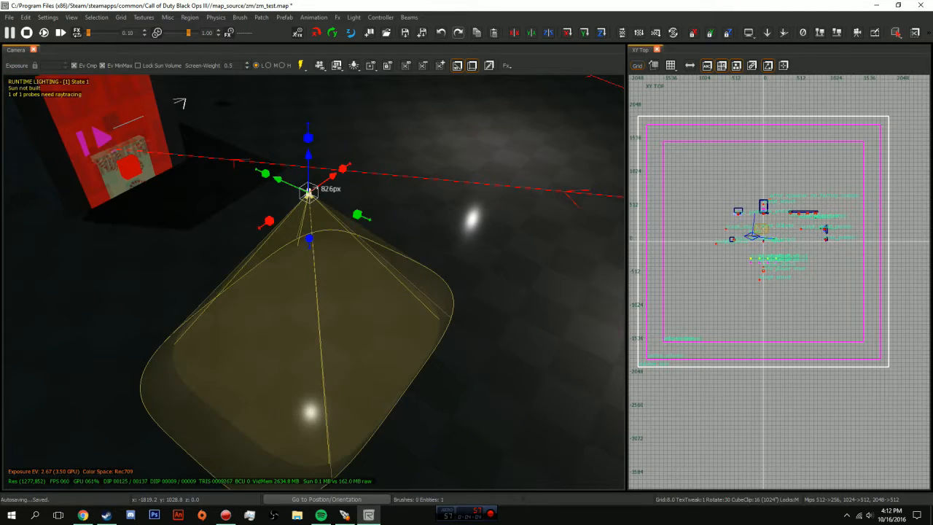
pyautogui.moveTo(308, 193); pyautogui.dragTo(335, 89, button='right')
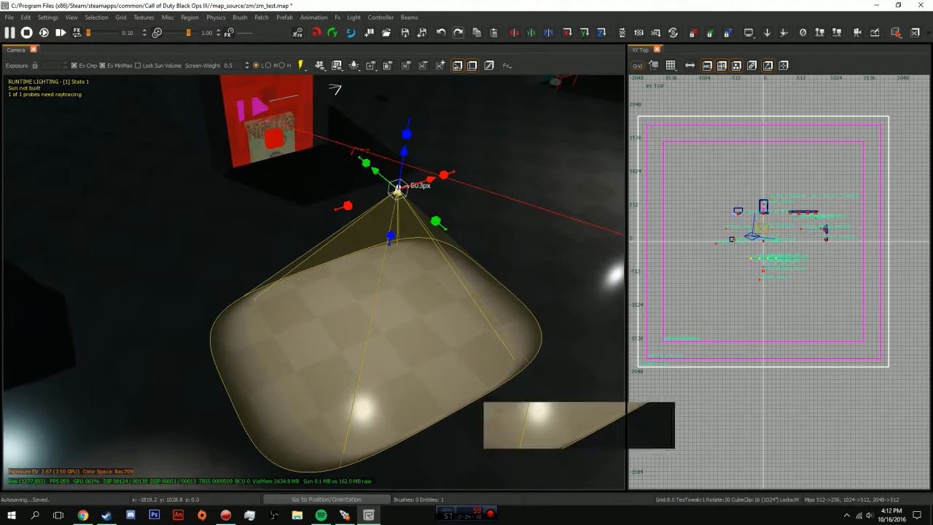
pyautogui.press('n')
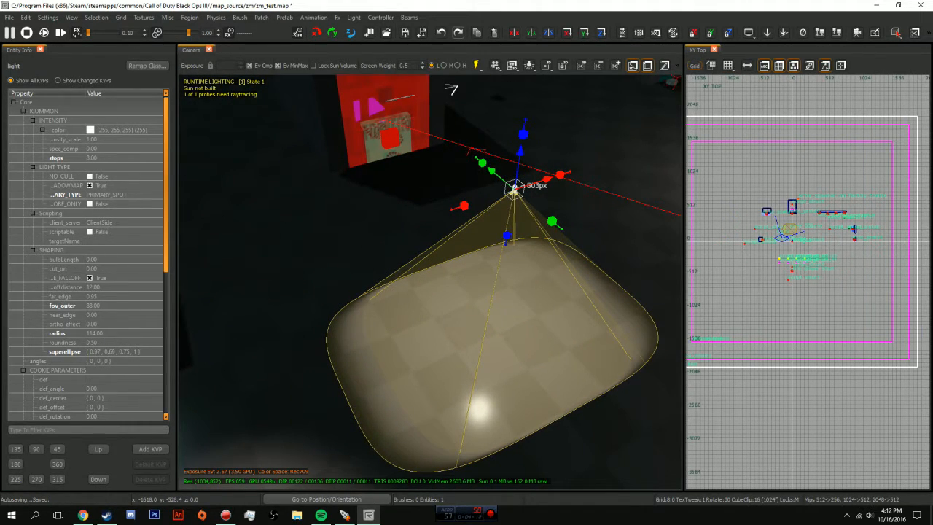
pyautogui.press('n')
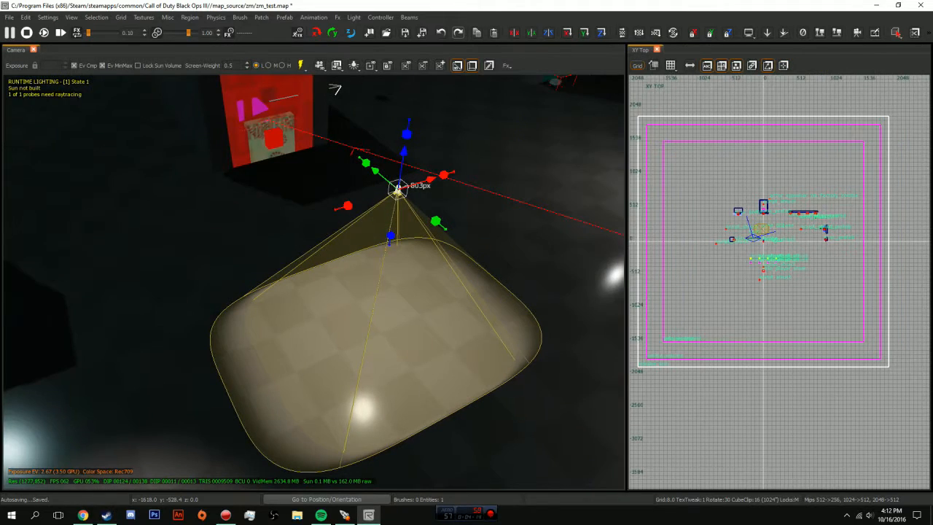
# Step: Set the rectangular spot light's roundness to 0 for sharp corners
pyautogui.press('n')
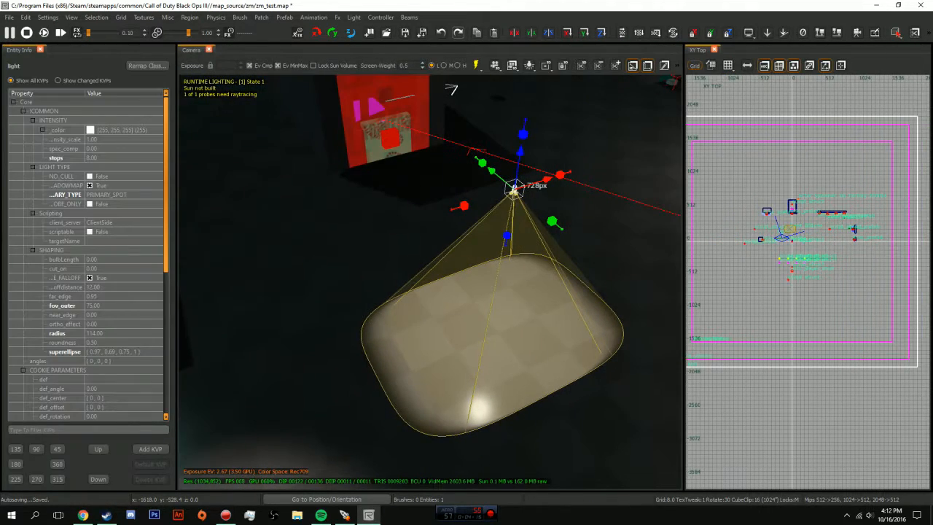
pyautogui.scroll(-5, 87, 255)
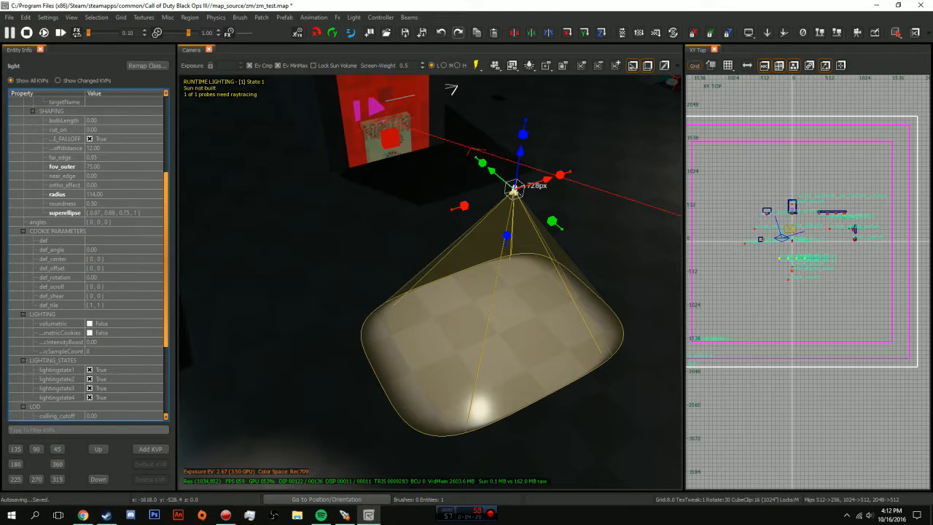
pyautogui.click(109, 204)
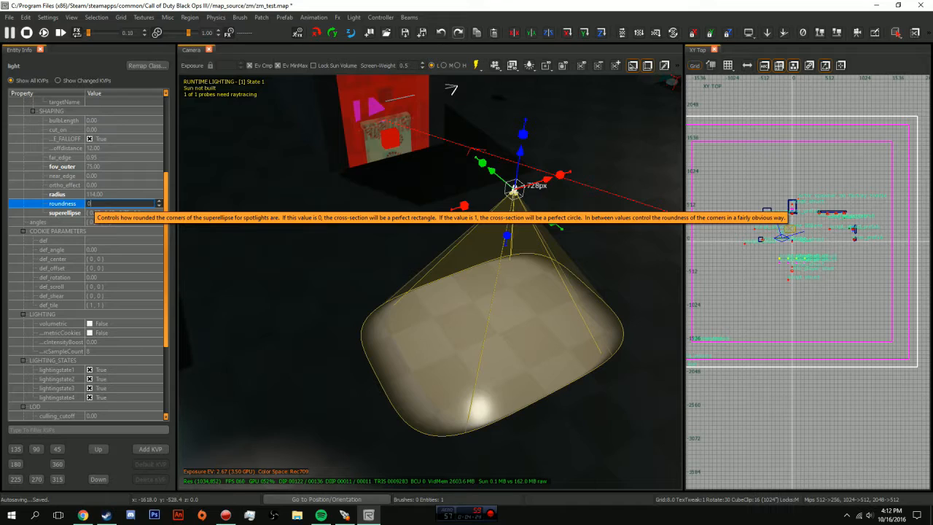
pyautogui.press('Return')
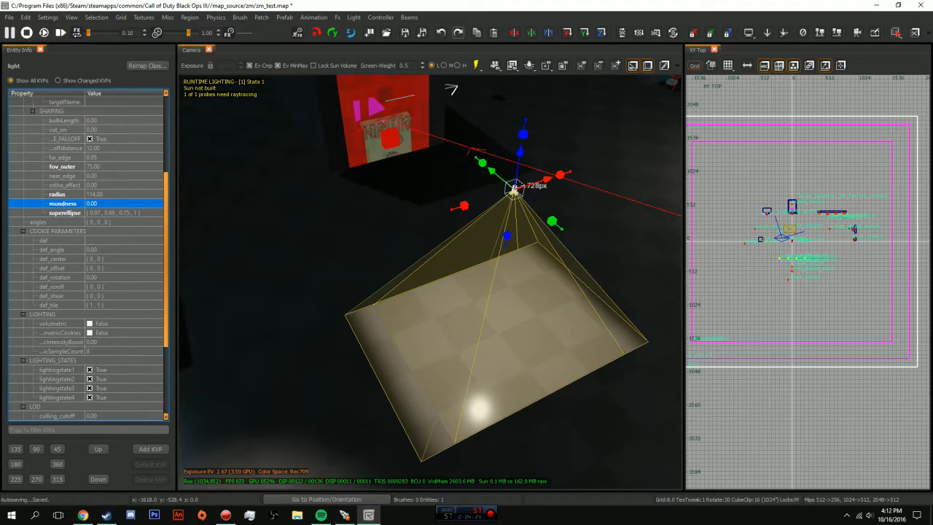
# Step: Set the second spot light's roundness to 0.5 and then to 1, and close its properties
pyautogui.click(109, 203)
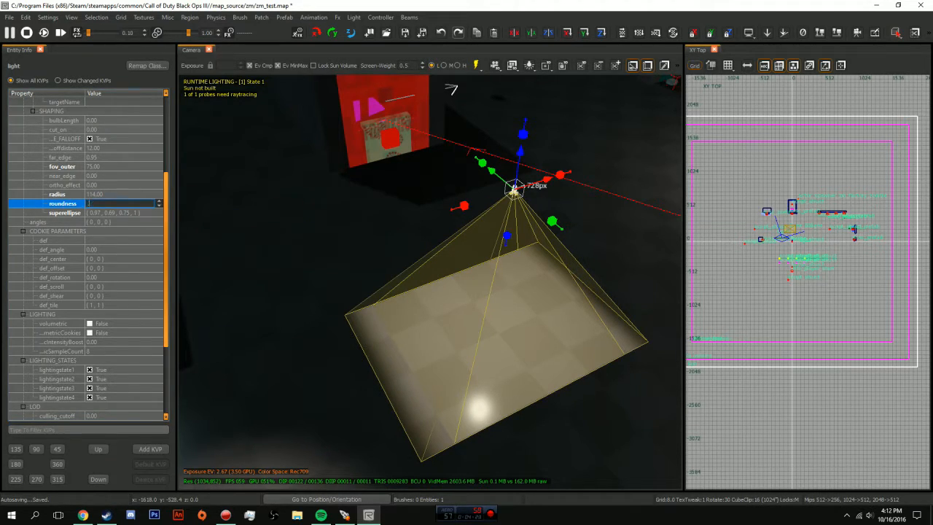
pyautogui.write('.5')
pyautogui.press('Return')
pyautogui.click(109, 203)
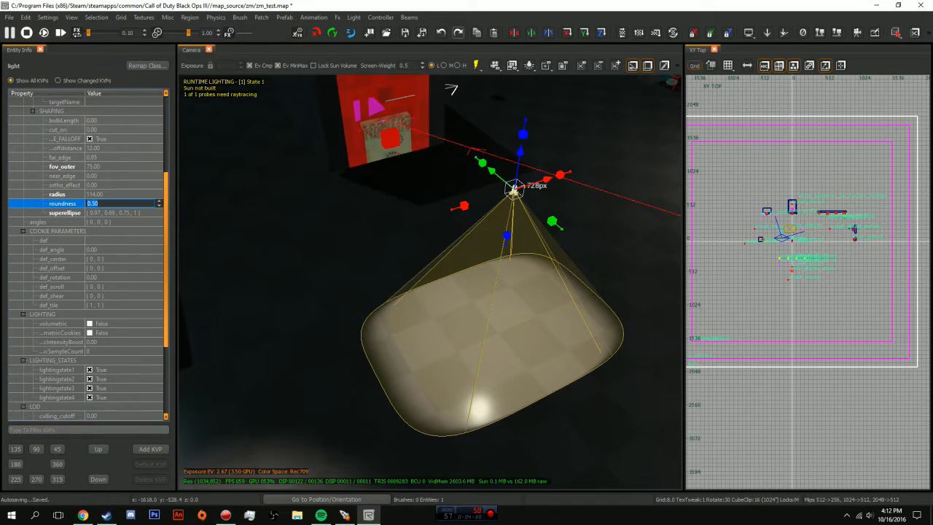
pyautogui.write('1')
pyautogui.press('Return')
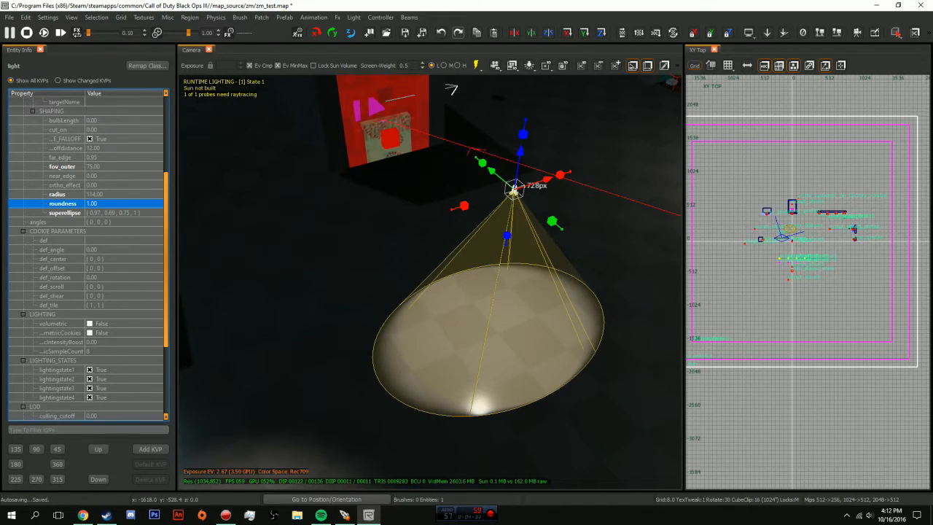
pyautogui.press('n')
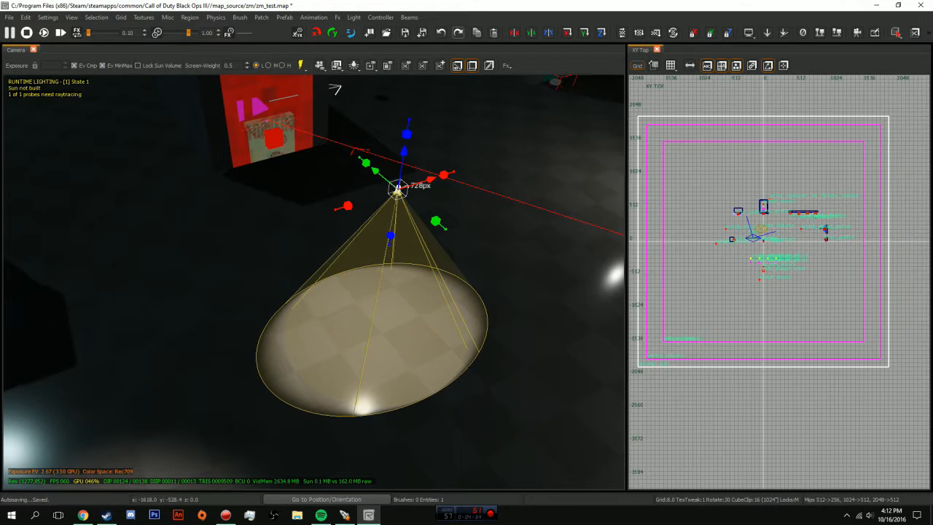
# Step: Delete the second spot light and select the remaining original spot light
pyautogui.press('BackSpace')
pyautogui.moveTo(314, 283); pyautogui.dragTo(335, 342, button='right')
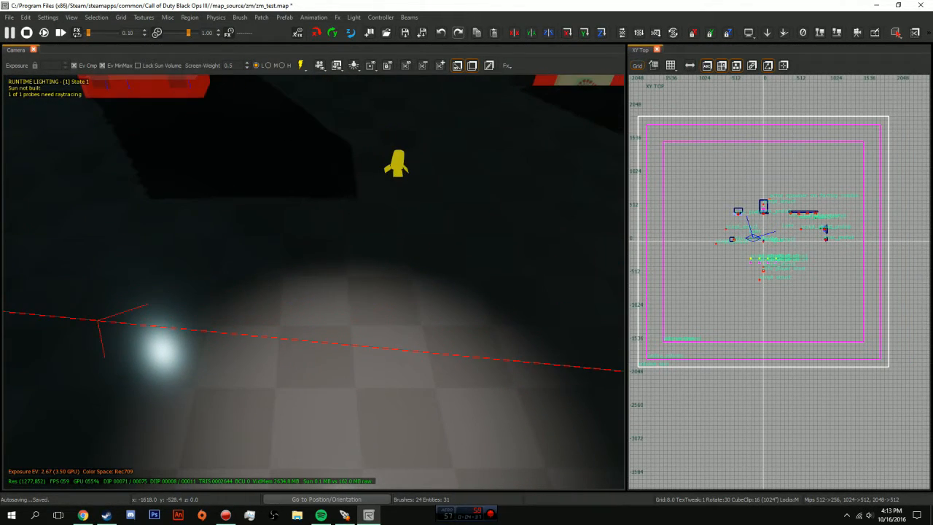
pyautogui.hotkey('ctrl', 'z')
# Step: Set the original spot light's roundness to 0.5 and then to 0, and deselect the light
pyautogui.press('n')
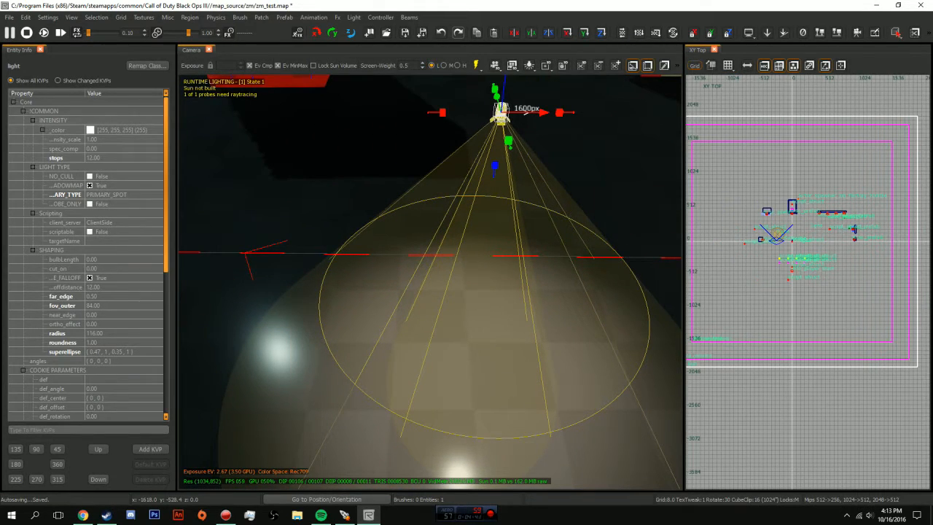
pyautogui.click(109, 342)
pyautogui.write('0.5')
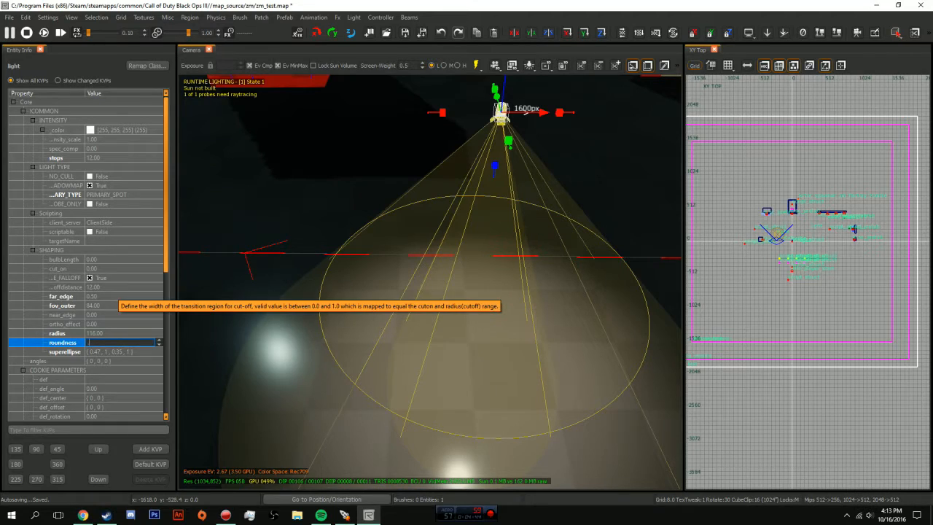
pyautogui.press('Return')
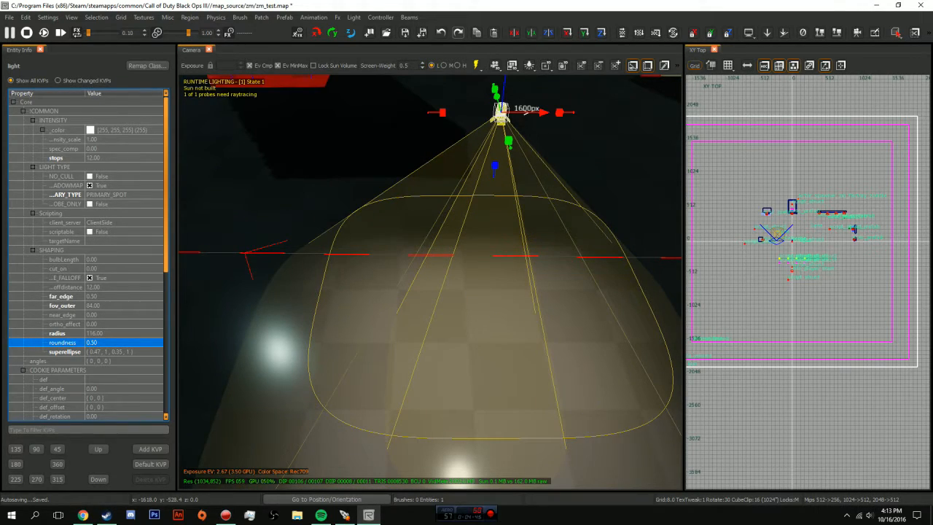
pyautogui.click(109, 343)
pyautogui.write('0')
pyautogui.press('Return')
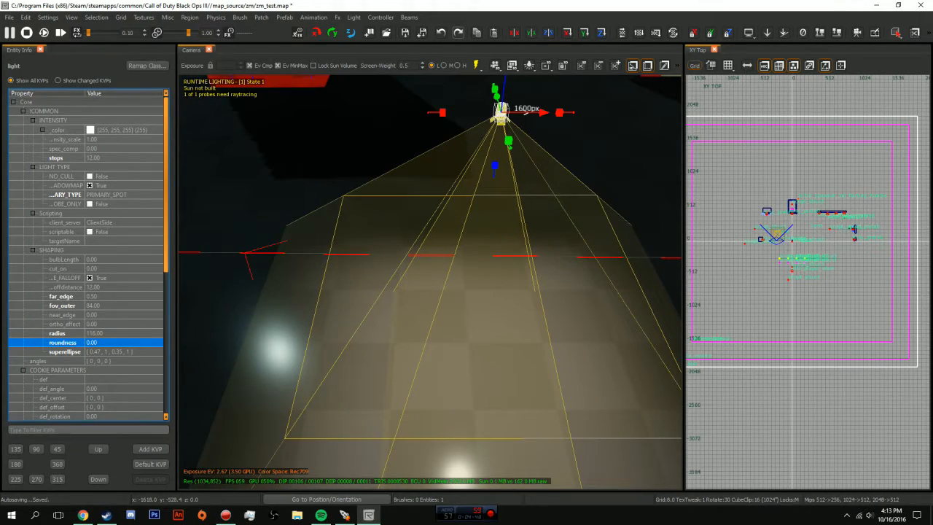
pyautogui.press('Escape')
# Step: Bring the omni light near the red box into view and close the entity properties
pyautogui.moveTo(525, 111); pyautogui.dragTo(572, 187, button='right')
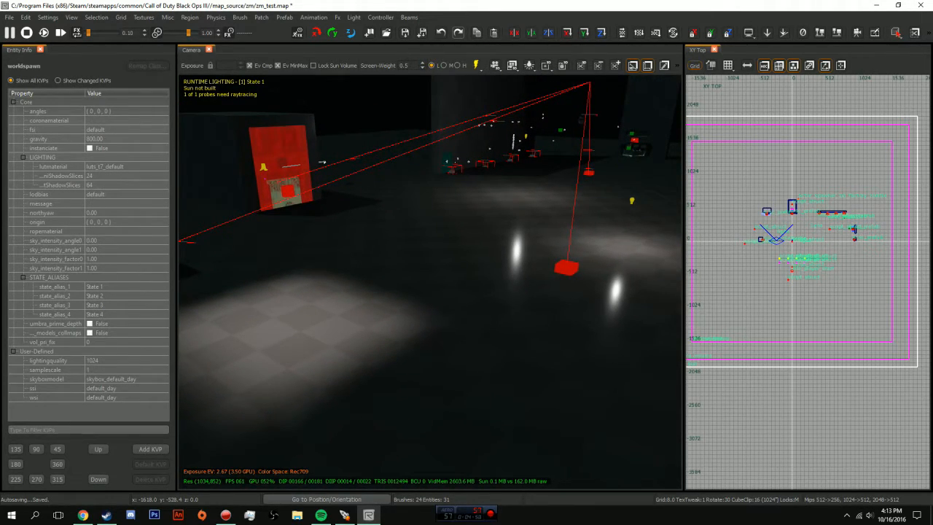
pyautogui.moveTo(572, 187); pyautogui.dragTo(467, 251, button='right')
pyautogui.moveTo(283, 305)
pyautogui.mouseDown(button='right')
pyautogui.moveTo(320, 306)
pyautogui.moveTo(297, 324)
pyautogui.moveTo(285, 289)
pyautogui.moveTo(248, 293)
pyautogui.moveTo(244, 325)
pyautogui.moveTo(282, 306)
pyautogui.moveTo(247, 312)
pyautogui.moveTo(333, 280)
pyautogui.moveTo(391, 283)
pyautogui.moveTo(183, 291)
pyautogui.moveTo(183, 336)
pyautogui.moveTo(176, 306)
pyautogui.moveTo(175, 324)
pyautogui.mouseUp(button='right')
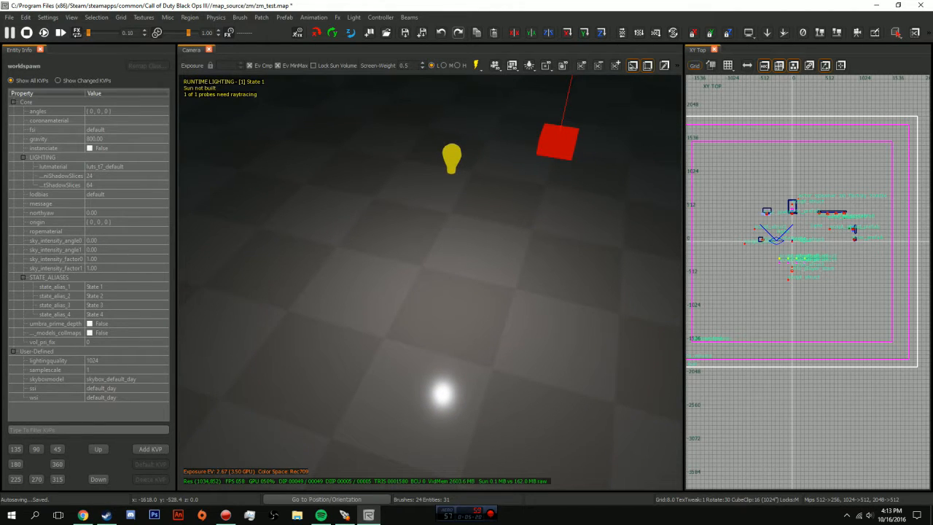
pyautogui.press('n')
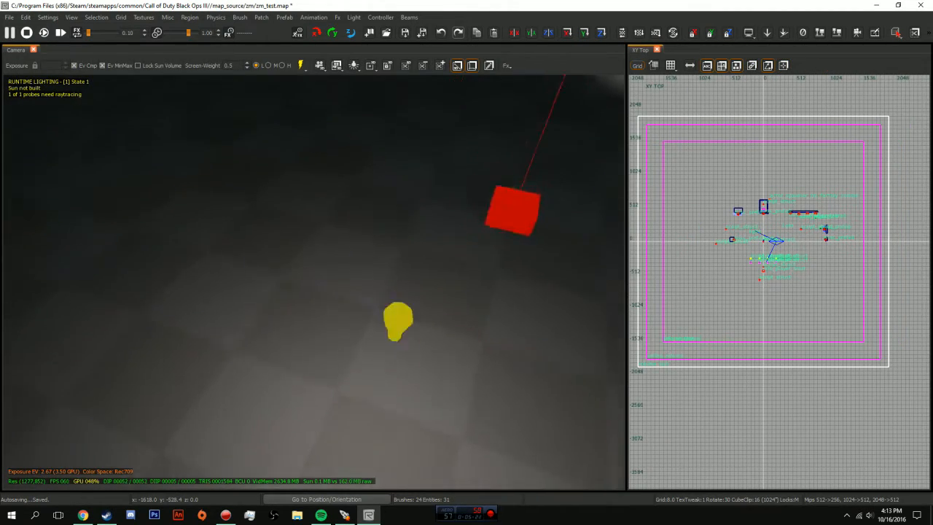